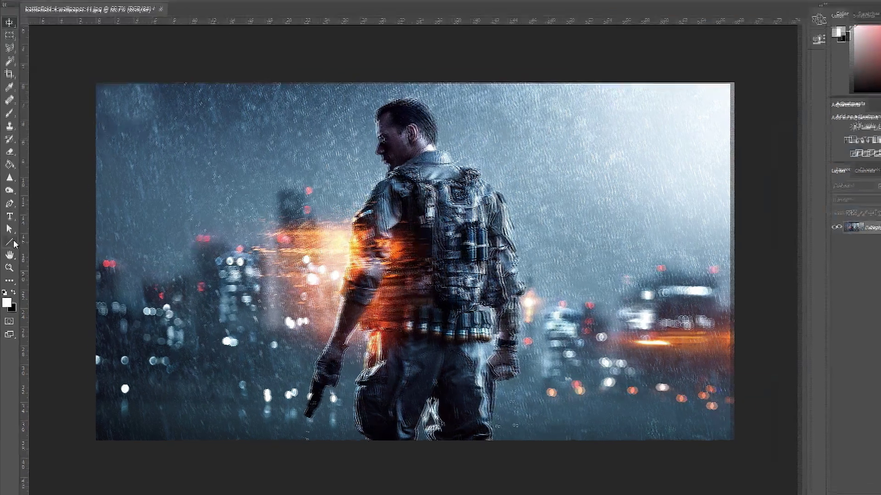
Draw connected straight white lines with the Line tool beside the soldier and along his trouser leg.
left_click(9, 241)
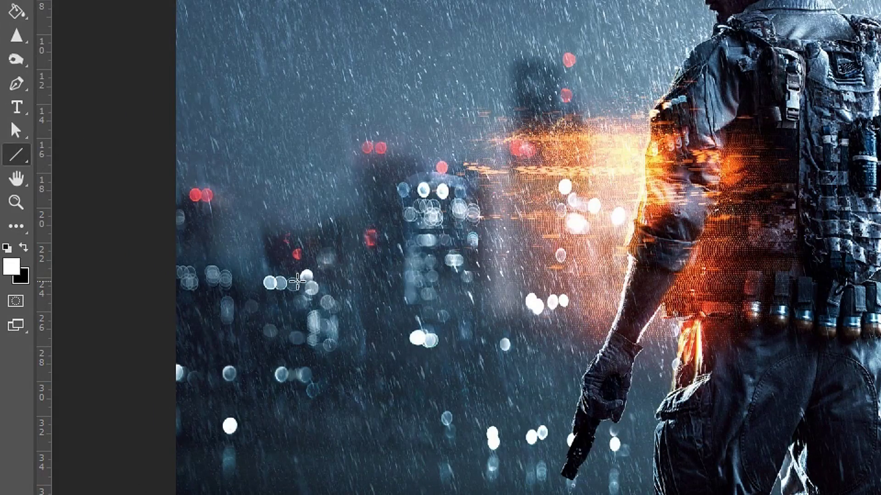
mouse_move(297, 280)
left_mouse_down()
mouse_move(299, 177)
mouse_move(339, 108)
mouse_move(422, 42)
mouse_move(477, 27)
mouse_move(476, 140)
mouse_move(372, 199)
mouse_move(407, 248)
left_mouse_up()
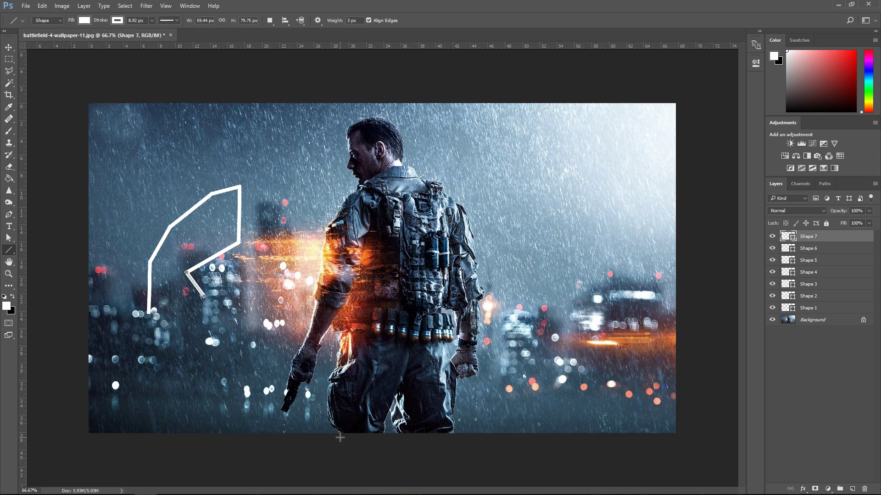
left_click_drag(339, 436, 326, 413)
left_click_drag(327, 411, 338, 366)
left_click_drag(339, 366, 340, 352)
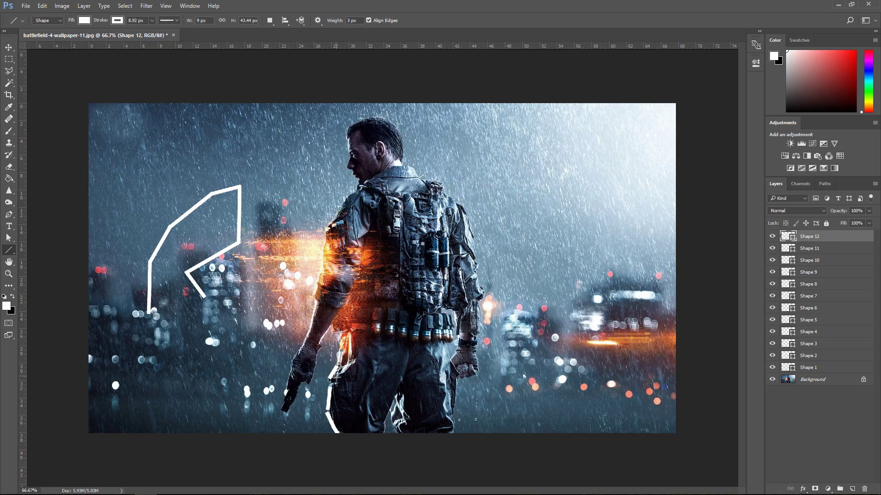
Undo the lines along the trouser leg and delete the remaining line shape layers.
scroll(339, 362, "up", 2)
key("ctrl+alt+z")
key("ctrl+alt+z")
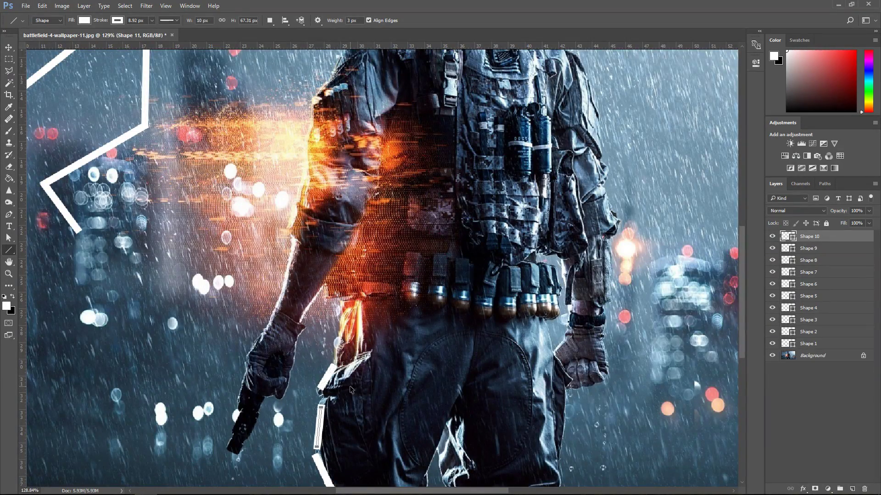
key("ctrl+alt+z")
key("ctrl+alt+z")
scroll(422, 351, "down", 2)
key("ctrl+alt+z")
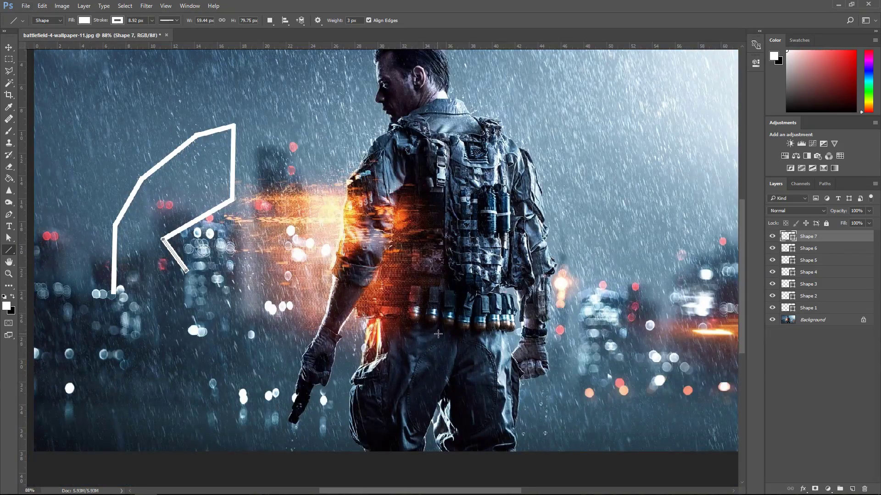
scroll(438, 334, "down", 1)
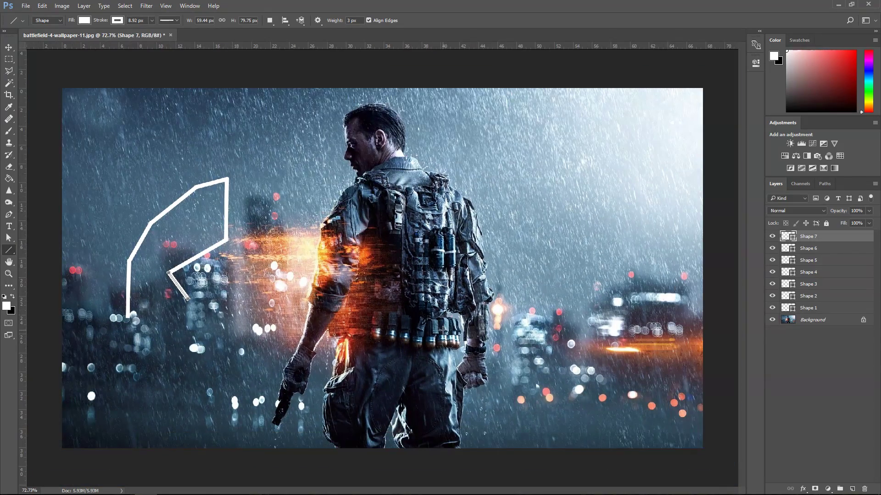
left_click(826, 308, "shift")
key("Delete")
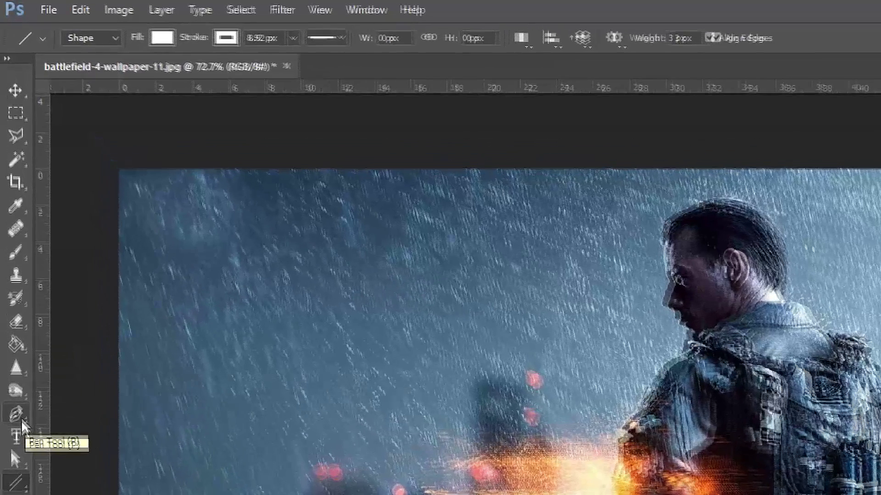
Set the Pen tool to Shape mode with no fill and a solid white 8.92 px stroke, and open the stroke alignment choices.
left_click(9, 214)
left_click(98, 41)
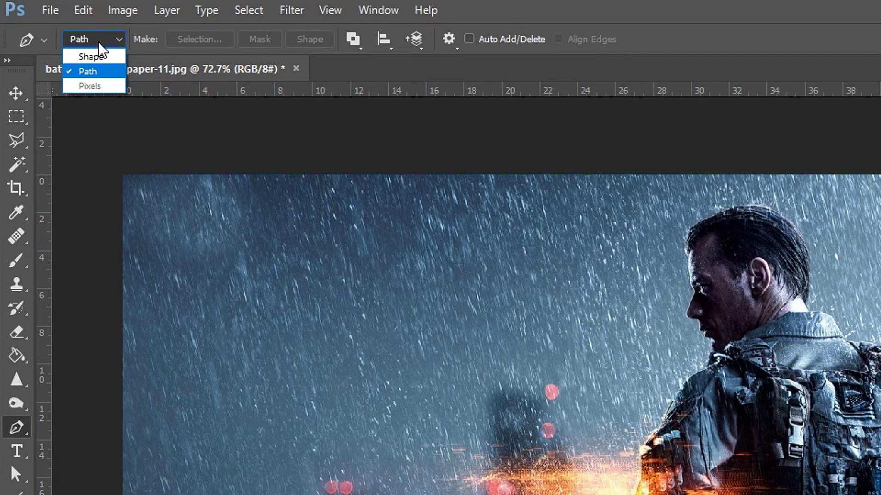
left_click(97, 57)
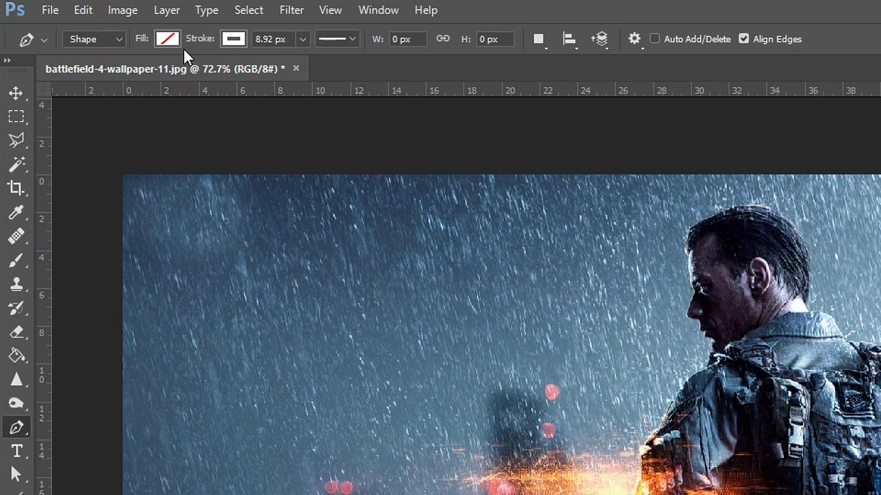
left_click(172, 41)
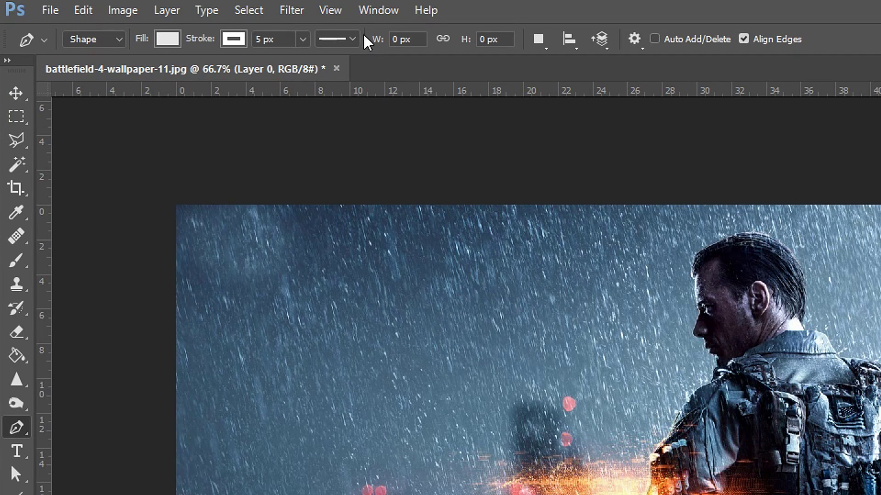
left_click(340, 41)
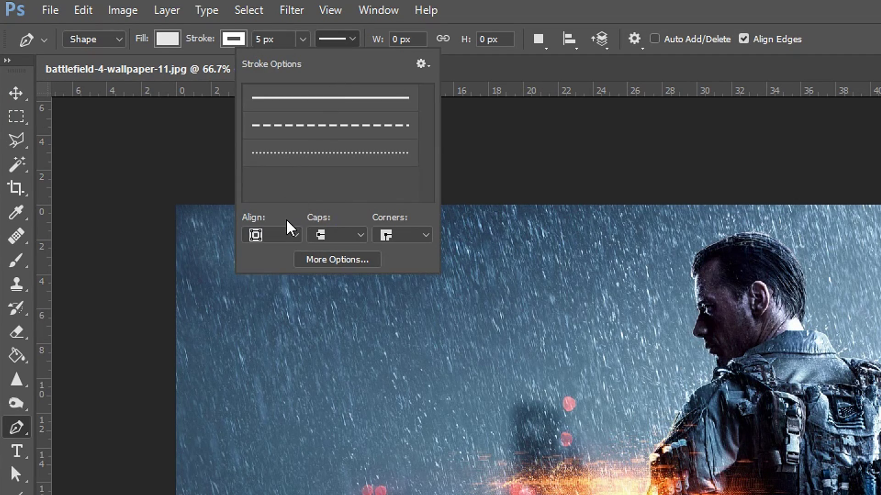
left_click(269, 236)
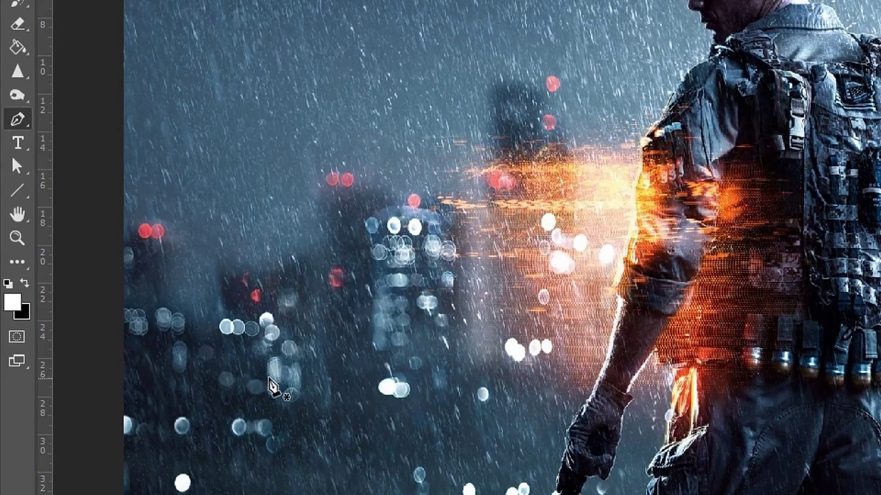
Draw a closed, curved freeform shape with the Pen tool over the blurred city lights beside the soldier.
left_click(270, 376)
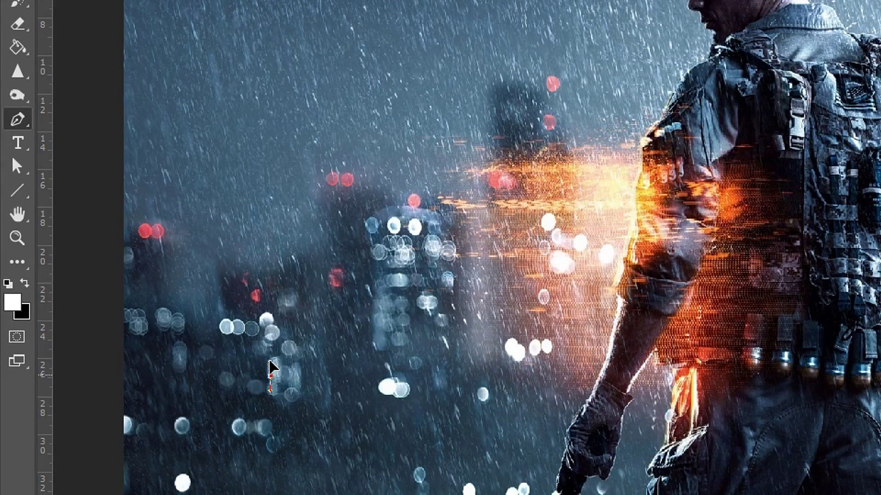
left_click_drag(316, 234, 331, 216)
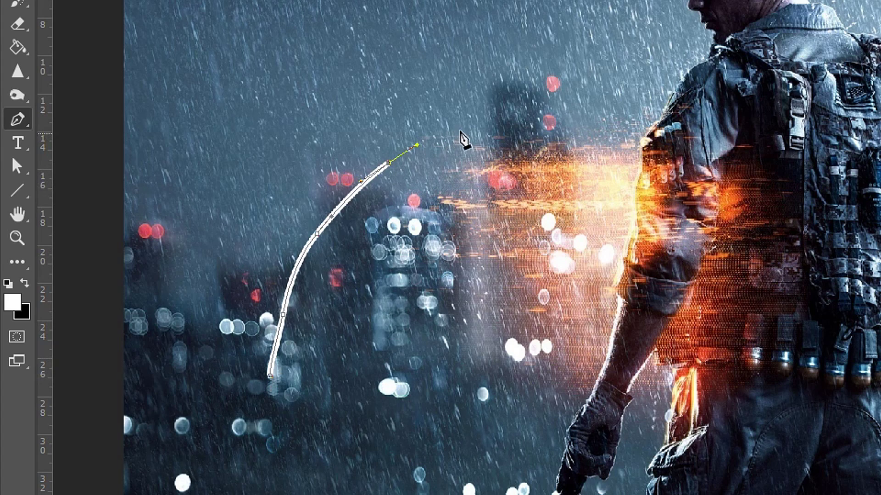
left_click_drag(546, 213, 500, 280)
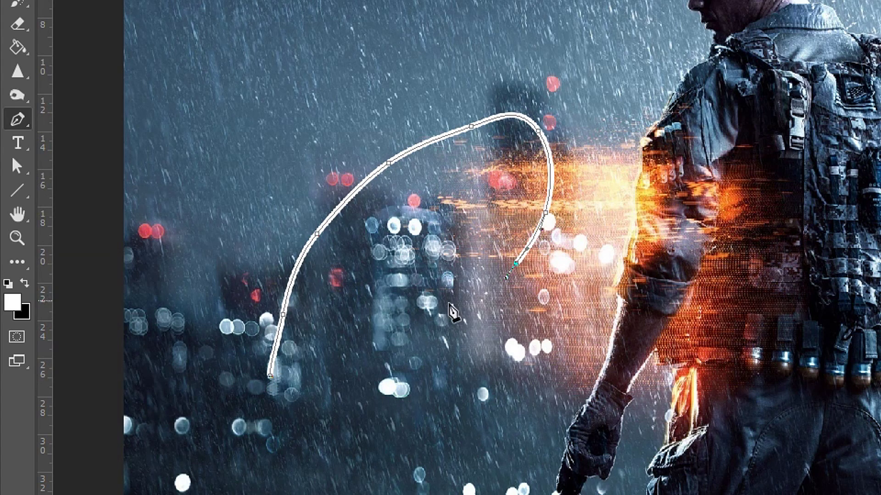
left_click_drag(437, 306, 377, 360)
left_click_drag(384, 382, 393, 402)
left_click_drag(378, 423, 344, 444)
left_click_drag(313, 445, 285, 443)
left_click_drag(271, 415, 268, 402)
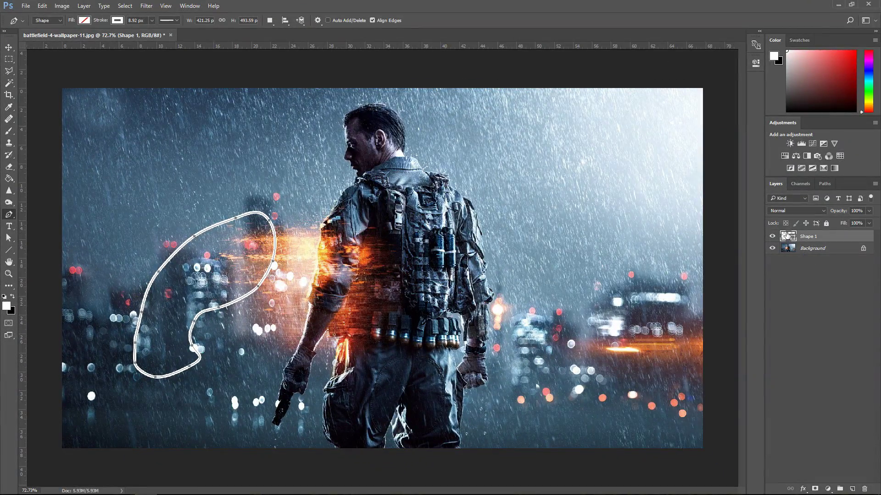
Select the curved freeform shape's layer and delete it.
left_click(788, 237, "ctrl")
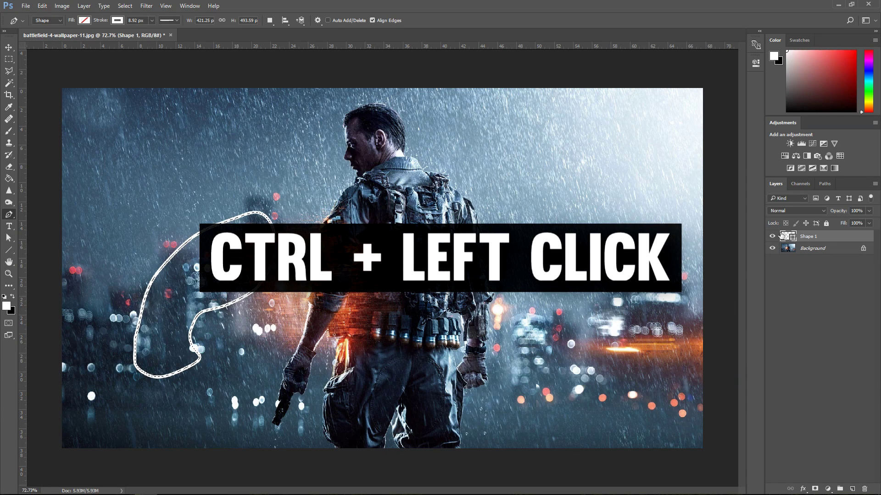
key("v")
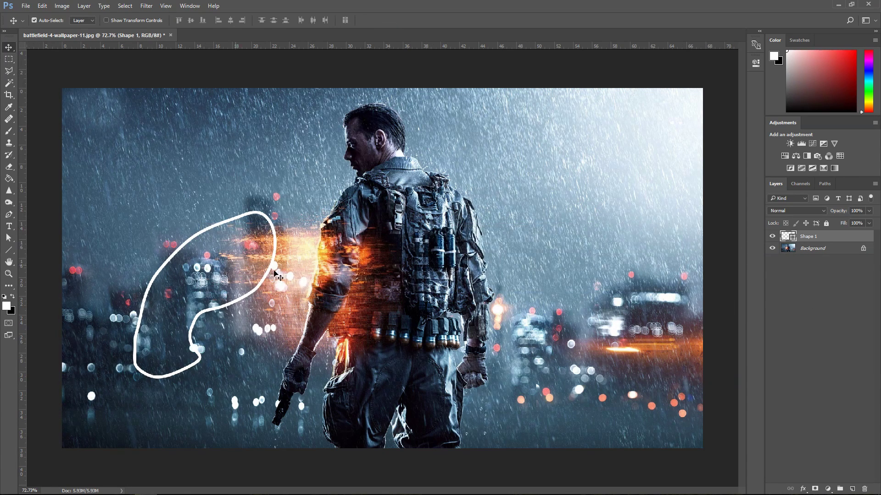
key("Delete")
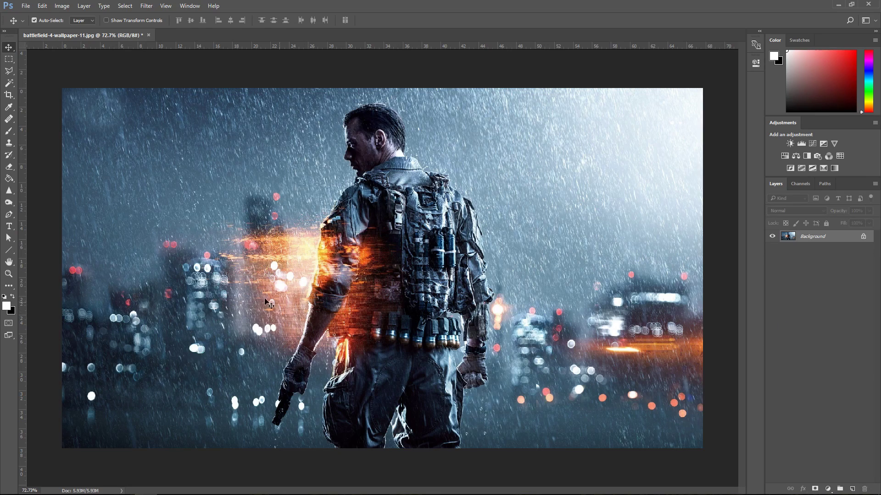
Start a Pen outline at the image's lower edge and trace up the soldier's gun-side trouser leg to the pocket.
left_click(9, 215)
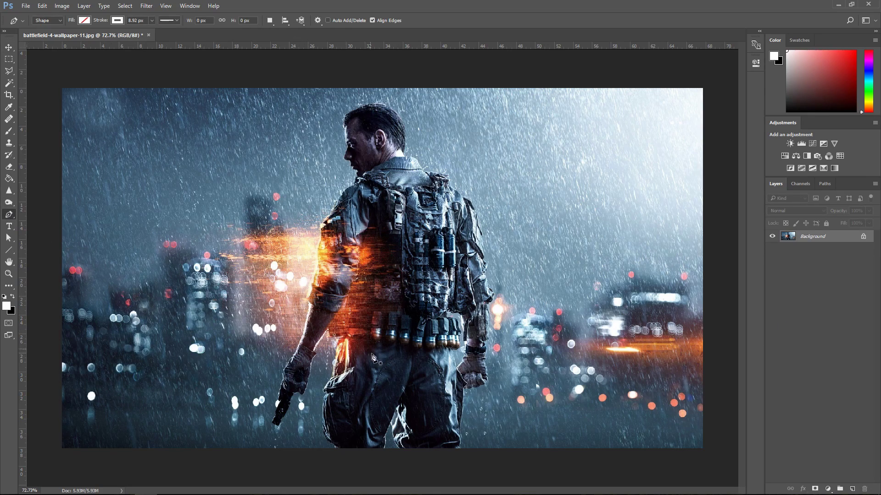
scroll(311, 422, "up", 5)
left_click(308, 417)
left_click(298, 403)
left_click(288, 385)
left_click(285, 356)
left_click(287, 336)
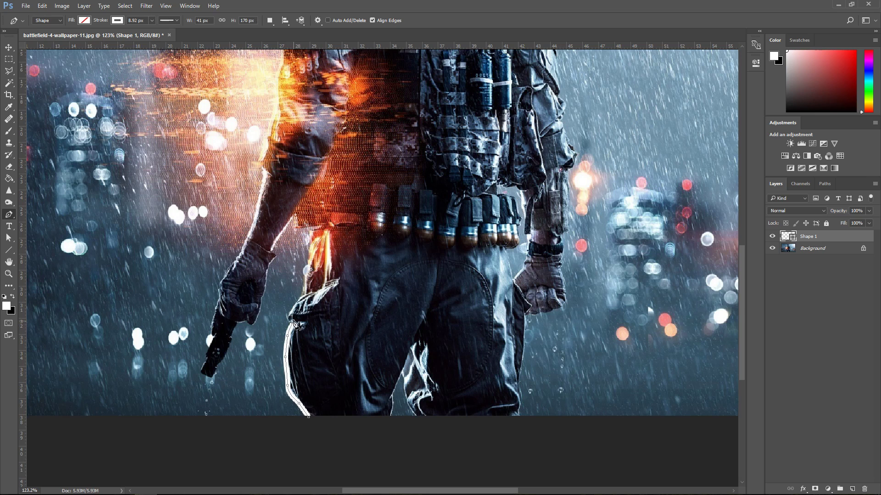
left_click(292, 323)
left_click(289, 319)
left_click(291, 308)
Continue the outline along the glowing hip to the gap under the arm and down the inner forearm to the gun hand.
left_click(302, 225)
left_click(294, 217)
left_click(294, 213)
left_click(276, 235)
left_click(275, 249)
left_click(271, 263)
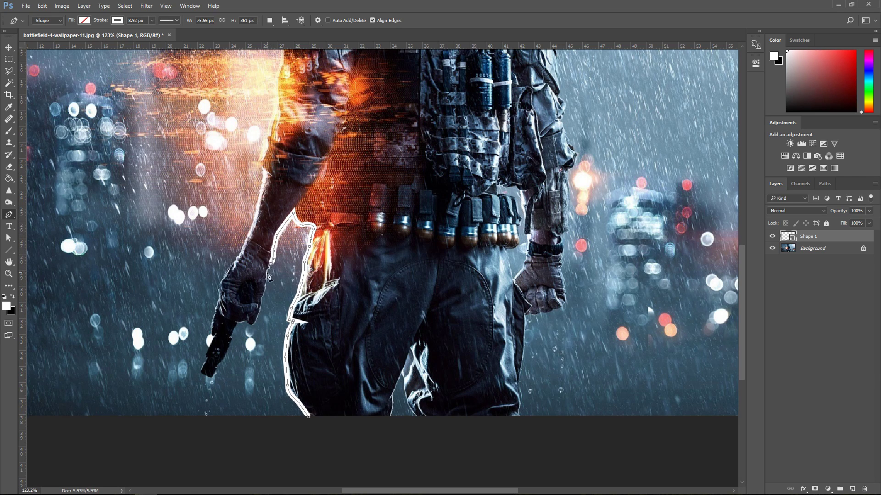
left_click(266, 276)
left_click(265, 293)
Trace the outline around the gun's barrel and back up to the hand.
left_click(220, 361)
left_click(215, 369)
left_click(212, 379)
left_click(200, 375)
left_click(206, 358)
left_click(208, 342)
left_click(211, 329)
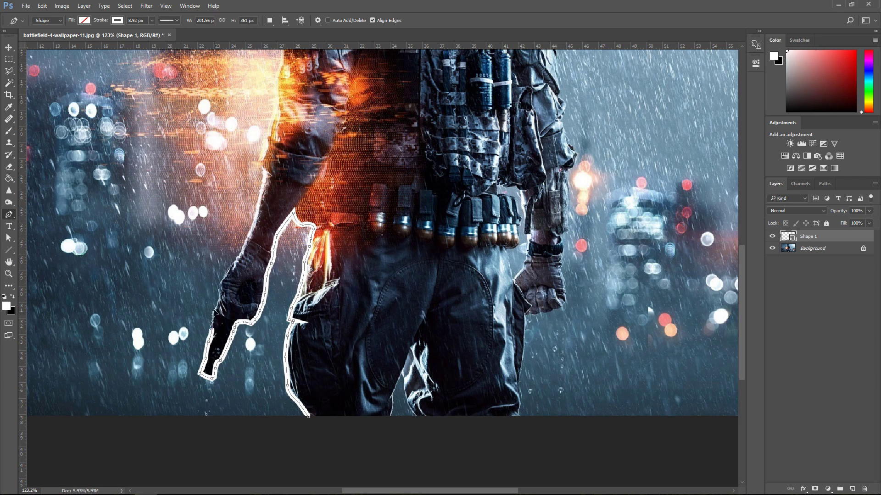
left_click(214, 312)
Continue the outline up the outer side of the gun arm and over the shoulder to the neck.
scroll(269, 147, "up", 4)
left_click(278, 255)
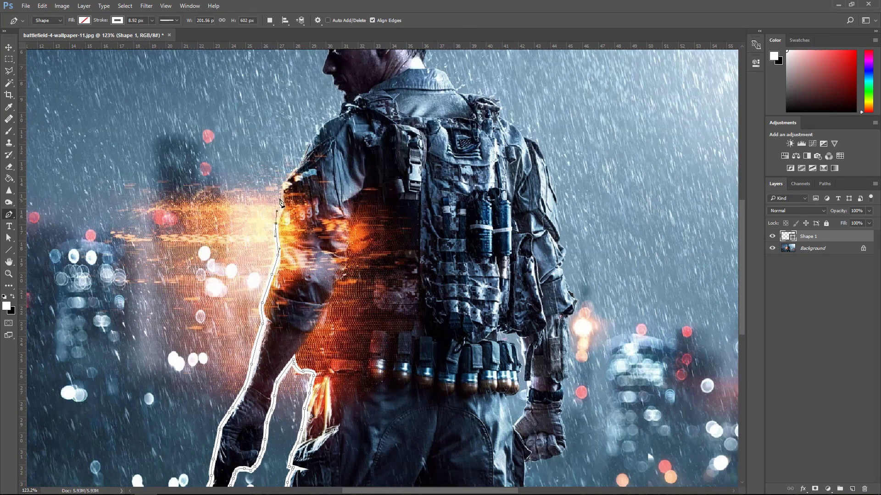
left_click(276, 223)
left_click(281, 190)
left_click(291, 172)
left_click(301, 156)
left_click(313, 131)
left_click(340, 110)
Trace the outline along the soldier's chin, mouth and nose.
left_click(345, 99)
left_click(342, 92)
left_click(335, 87)
left_click(332, 80)
left_click(330, 74)
left_click(323, 72)
scroll(323, 71, "up", 2)
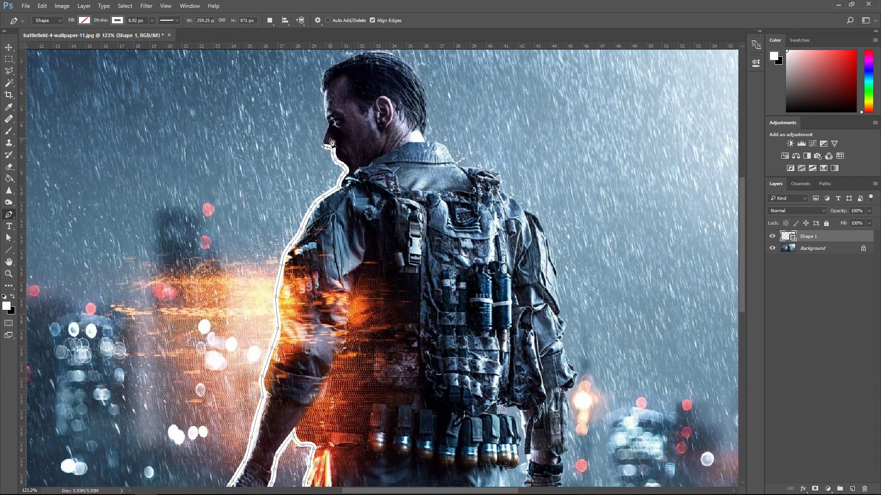
left_click(324, 135)
Carry the outline over the forehead and hair with curved segments down to the nape of the neck.
left_click(320, 83)
left_click(324, 69)
left_click(344, 57)
scroll(366, 57, "up", 1)
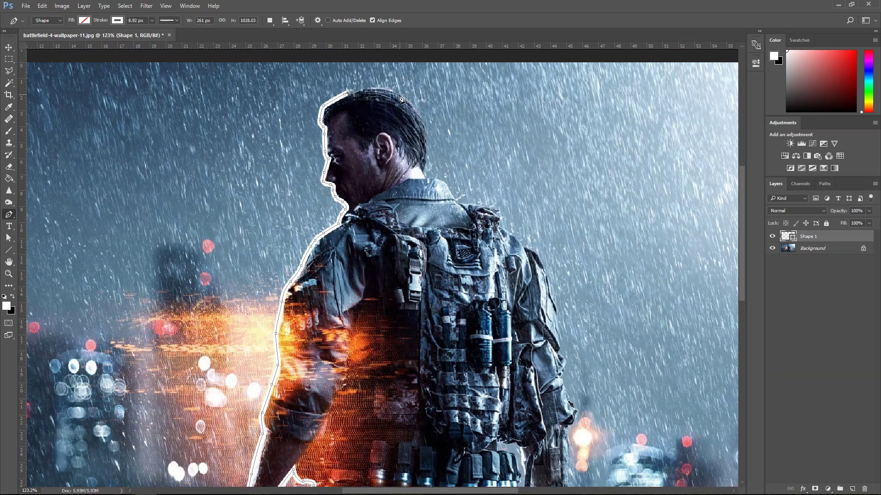
left_click_drag(399, 95, 425, 131)
left_click_drag(426, 147, 425, 162)
left_click_drag(422, 170, 423, 180)
Extend the outline along the collar, the top of the backpack and the far shoulder to the upper arm.
left_click(449, 179)
left_click(461, 198)
left_click(480, 204)
left_click(498, 210)
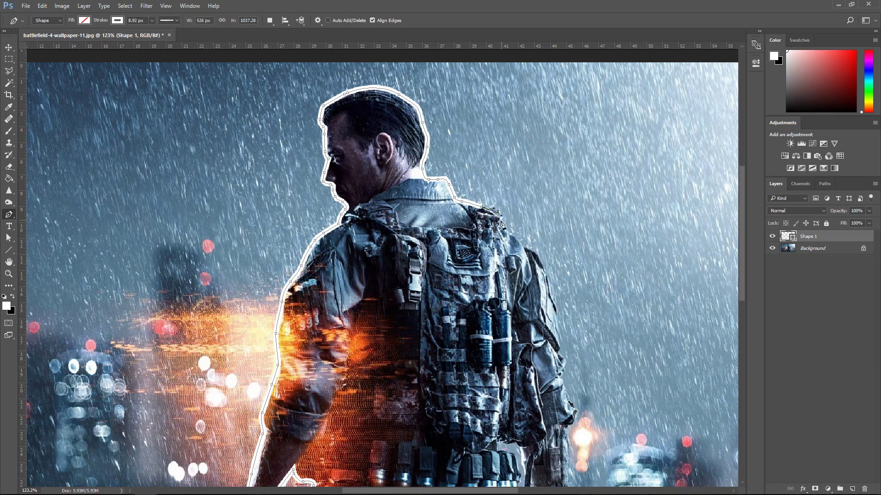
left_click(520, 236)
left_click(539, 253)
left_click(555, 303)
Trace the outline down the outer side of the soldier's empty-handed arm to the fist.
scroll(559, 321, "down", 1)
scroll(560, 334, "down", 1)
left_click_drag(561, 334, 406, 254)
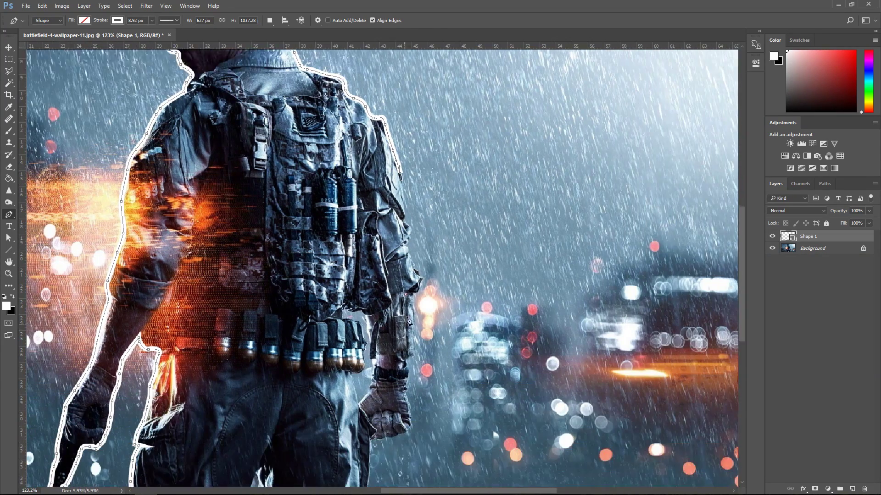
left_click(404, 184)
left_click(405, 198)
left_click(409, 203)
left_click(410, 215)
left_click(410, 230)
left_click(416, 245)
left_click(417, 271)
left_click(413, 311)
left_click(412, 338)
left_click(405, 367)
left_click(411, 403)
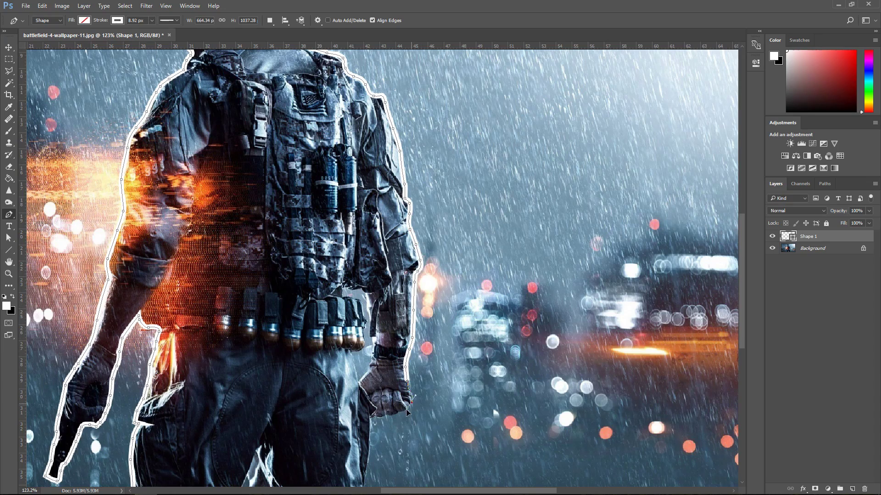
Take the outline around the underside of the fist and down the trouser leg to the image's lower edge.
left_click(374, 417)
scroll(374, 420, "down", 3)
left_click(371, 318)
left_click(366, 359)
left_click(363, 378)
left_click(364, 399)
left_click(364, 410)
Finish the soldier's outline and convert its shape layer to a smart object.
key("v")
key("ctrl+0")
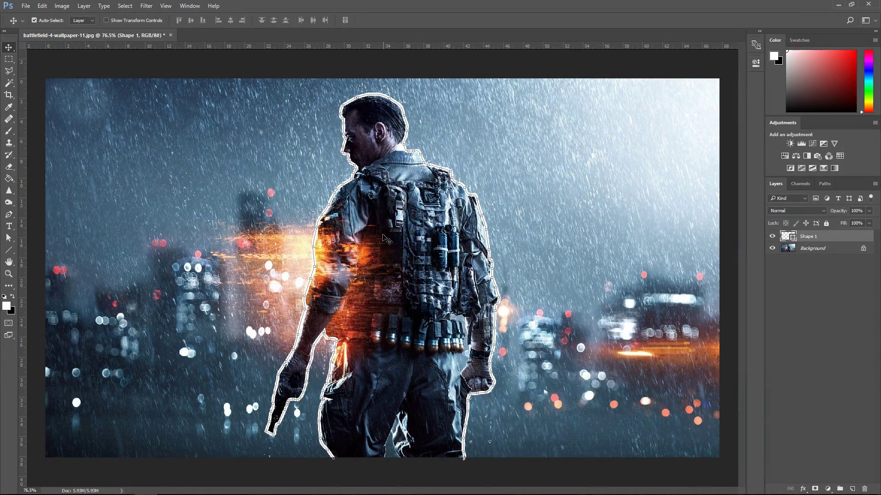
right_click(813, 238)
left_click(778, 222)
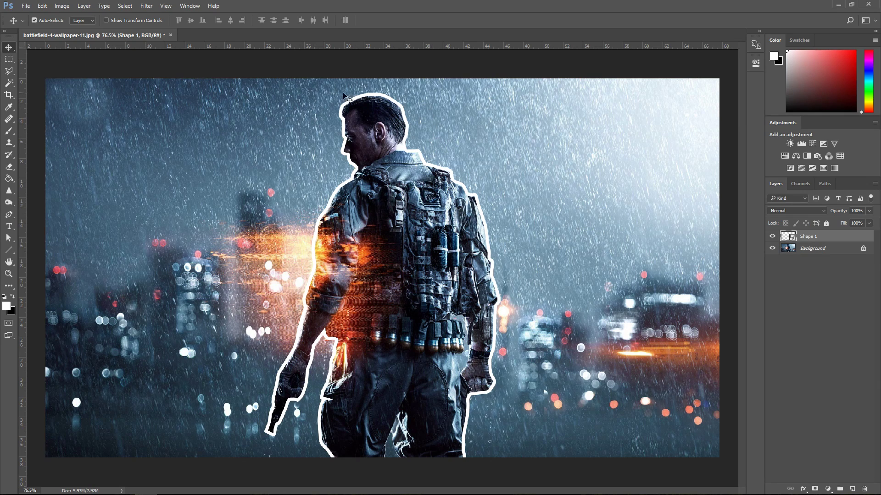
Try a Color Overlay style with a different colour on the outline layer, and cancel the layer style changes.
double_click(827, 238)
left_click(540, 221)
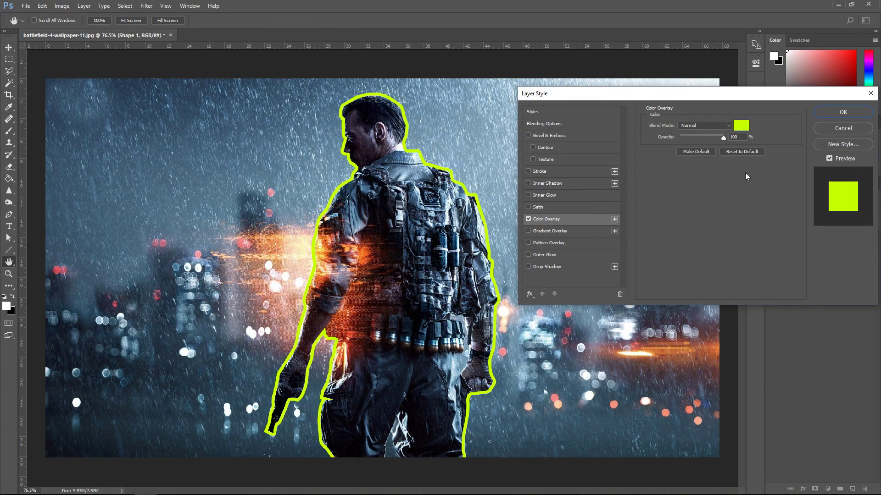
left_click(741, 126)
left_click(687, 187)
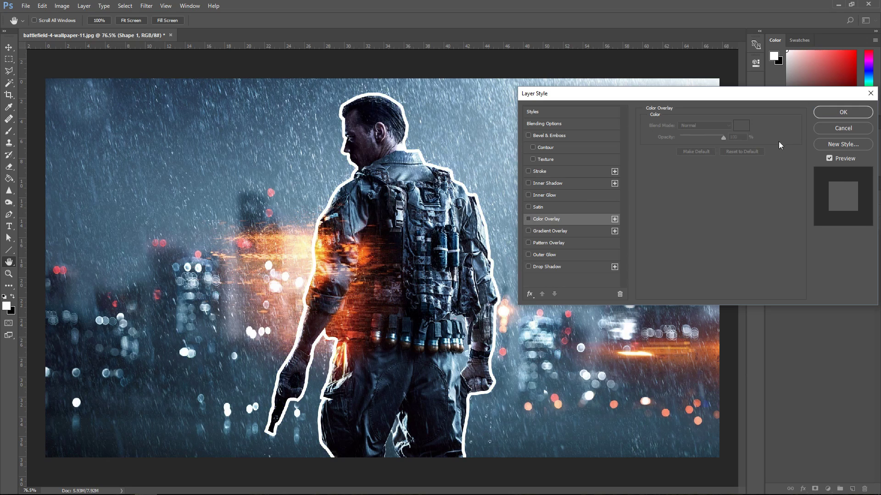
left_click(827, 131)
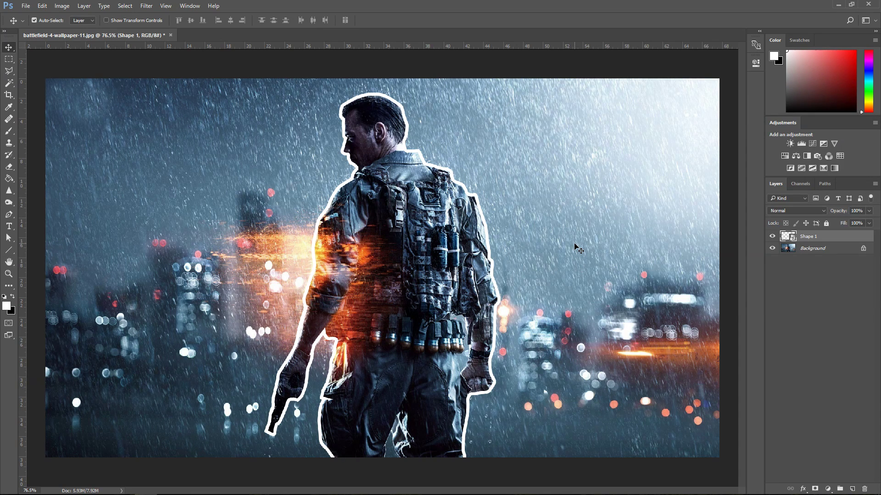